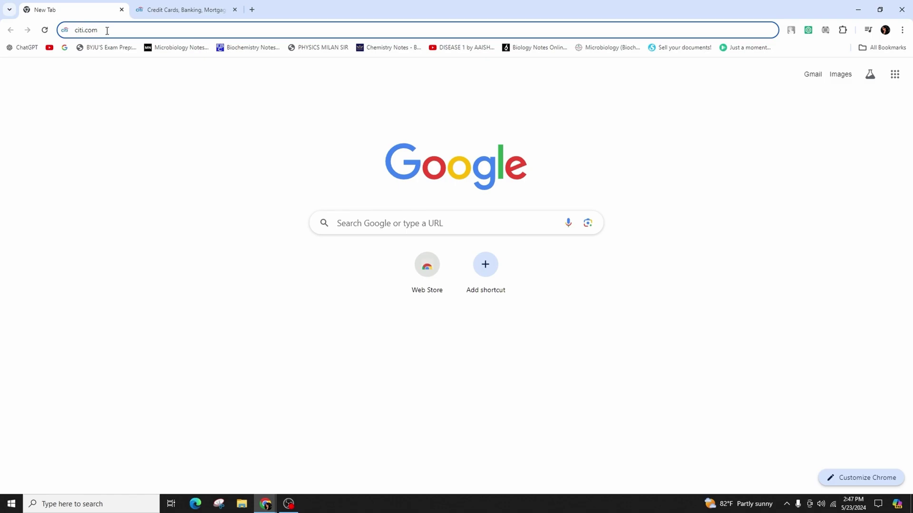
Load the Citi homepage from the citi.com address in the address bar.
left_click_drag(107, 31, 71, 30)
left_click(112, 29)
key("Return")
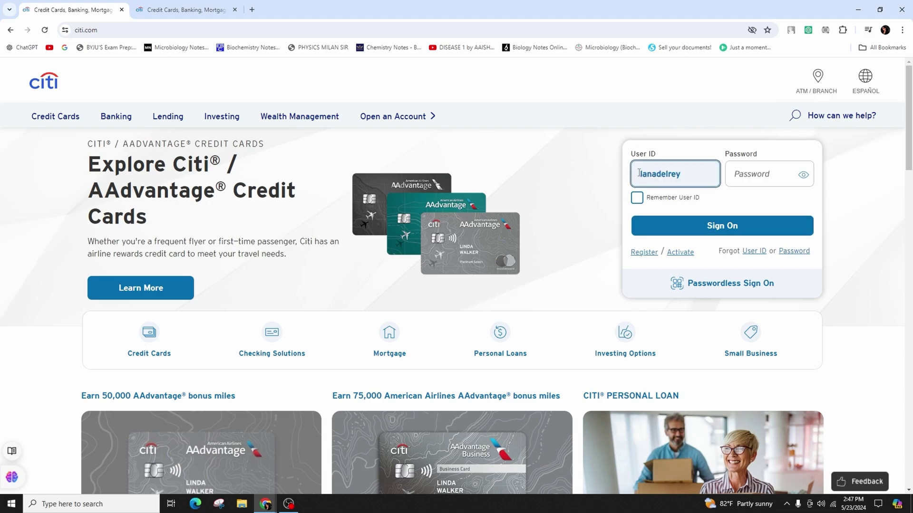
Enter the user ID and a masked password in the sign-on form.
left_click_drag(639, 173, 685, 180)
left_click(753, 174)
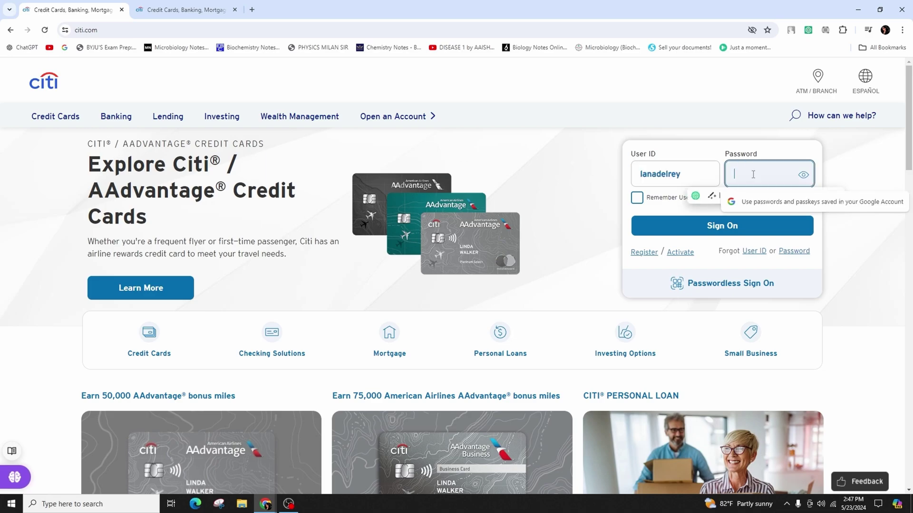
type("lanadelrey")
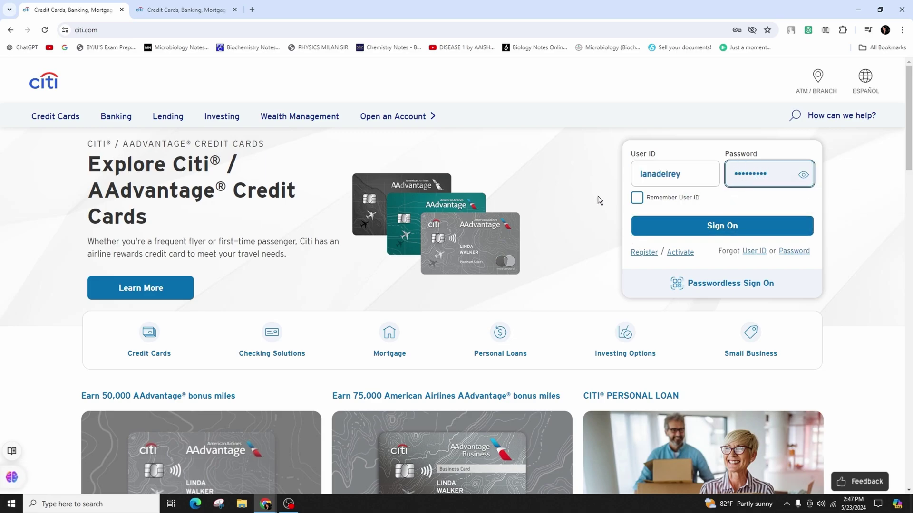
Turn on Remember User ID, leaving both credentials filled and ready to sign on.
left_click(637, 198)
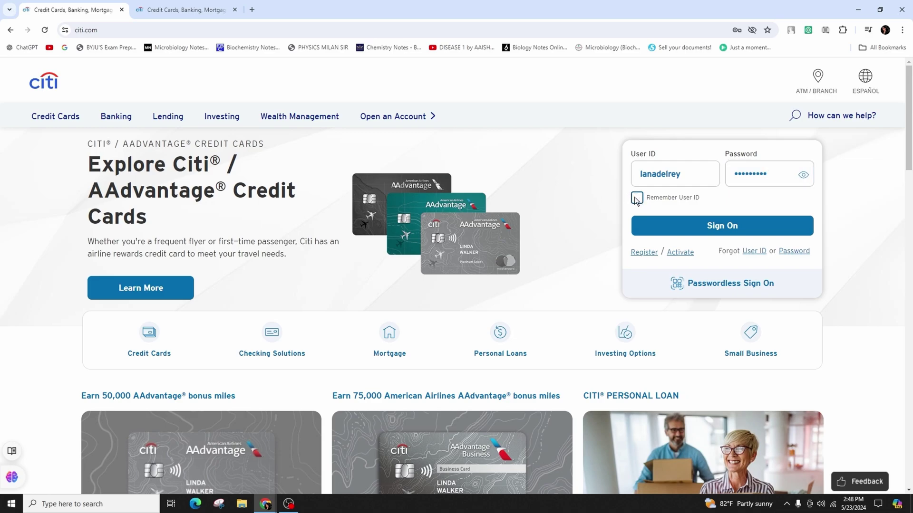
left_click(636, 199)
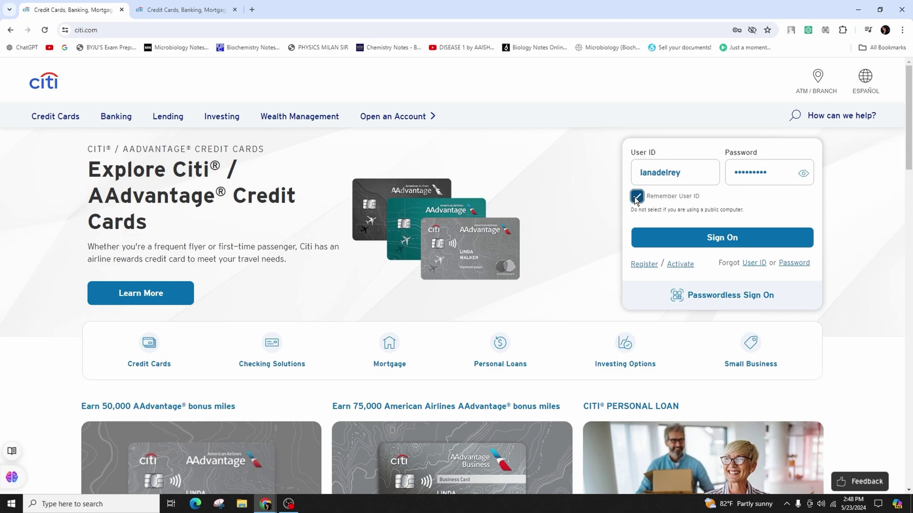